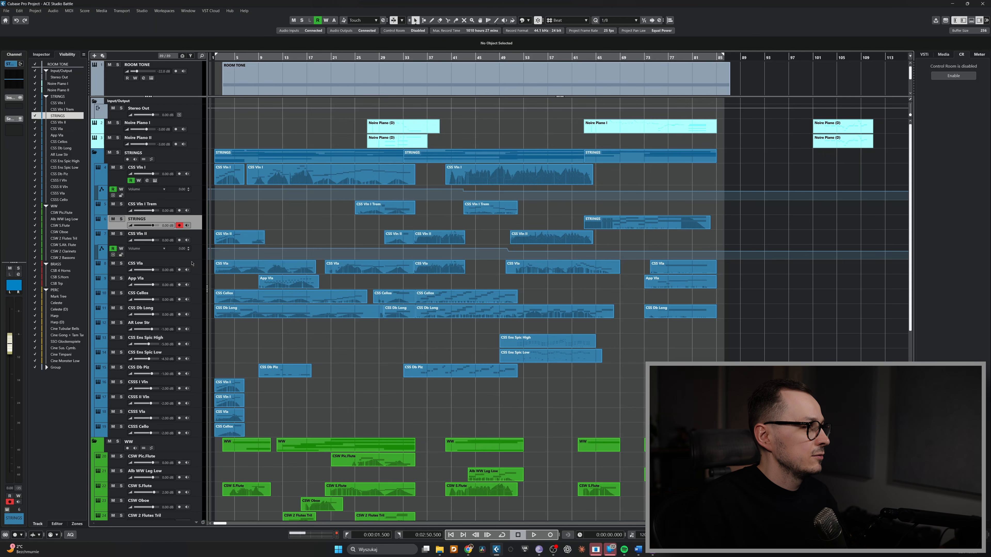
Rename the CSS Vla track to Viola, then undo the rename
double_click(149, 263)
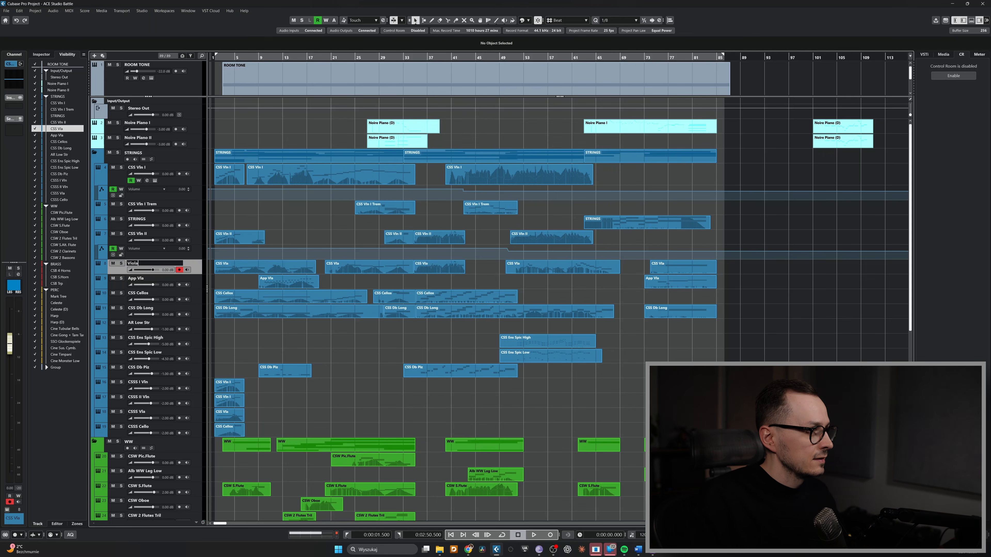
key("Return")
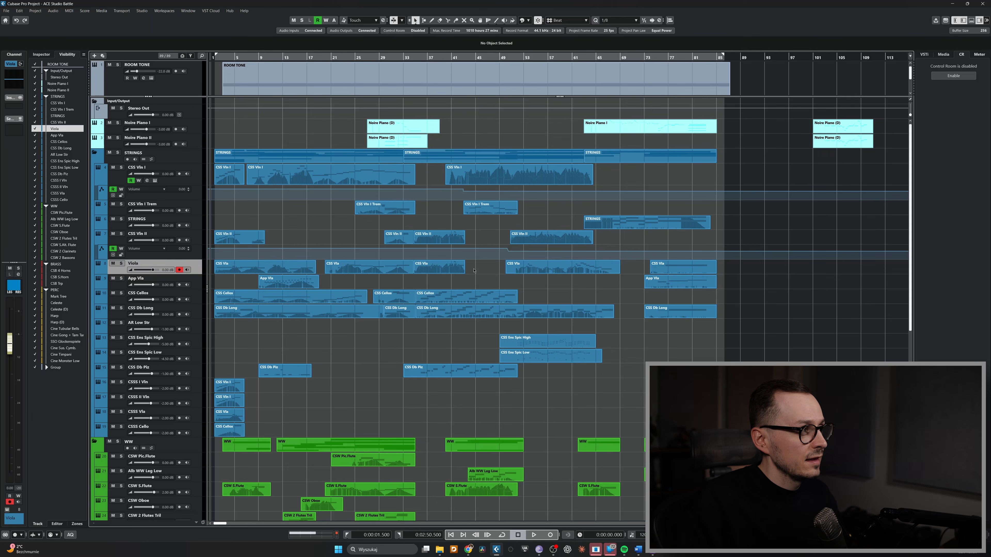
double_click(148, 264)
type("Viola")
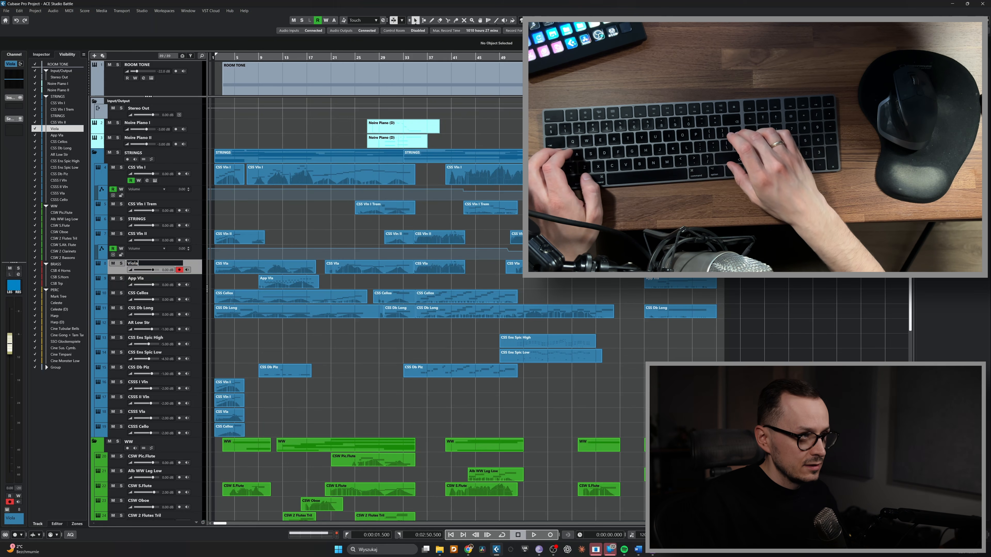
key("Return")
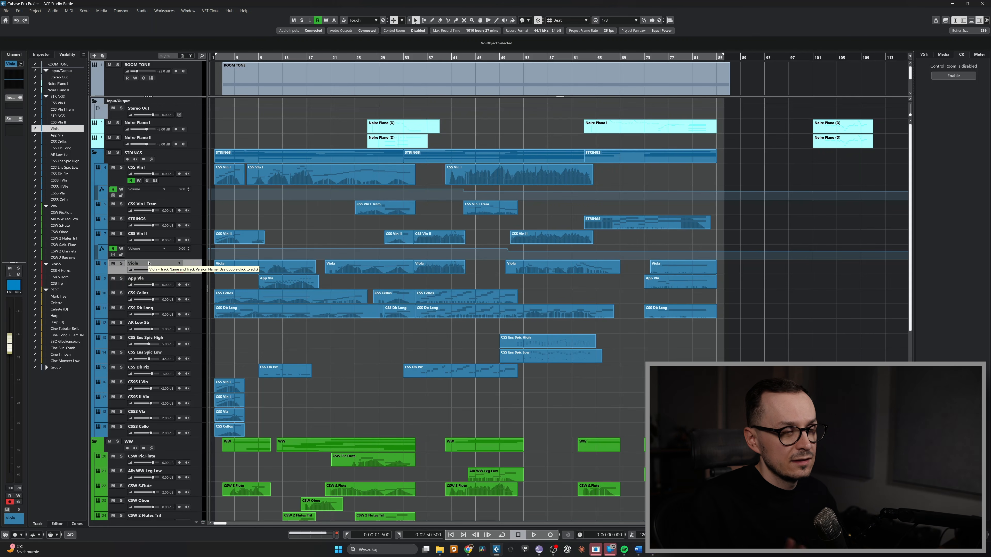
key("ctrl+z")
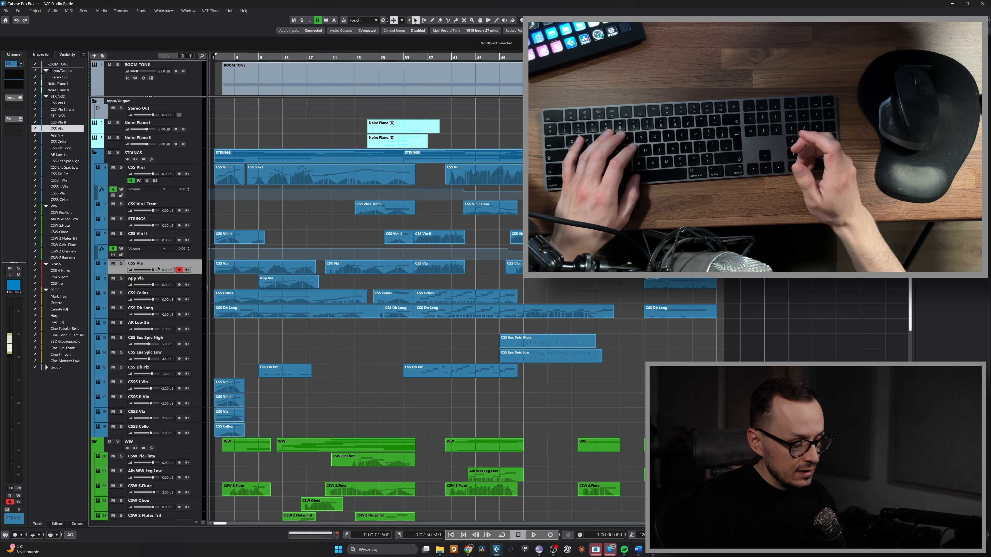
key("g")
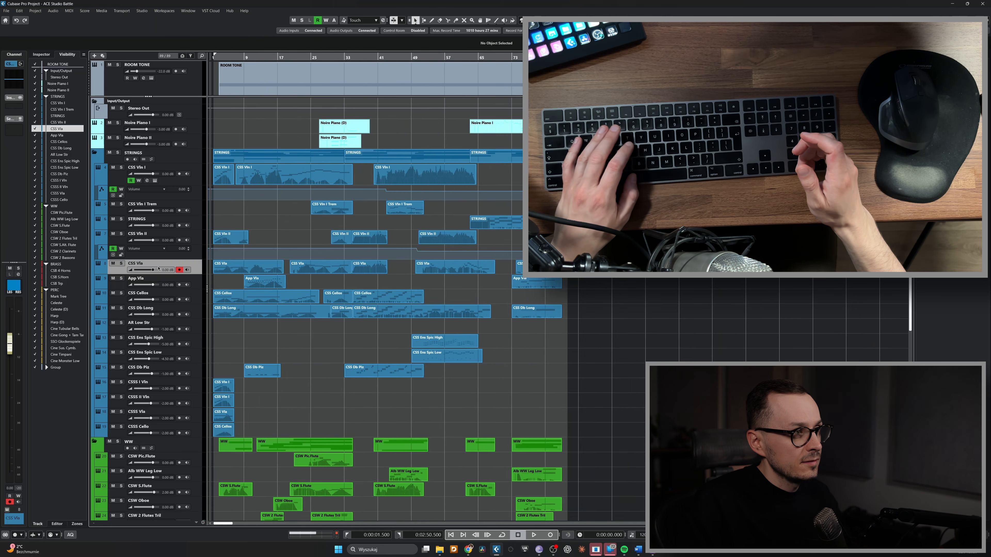
key("g")
key("g")
key("g")
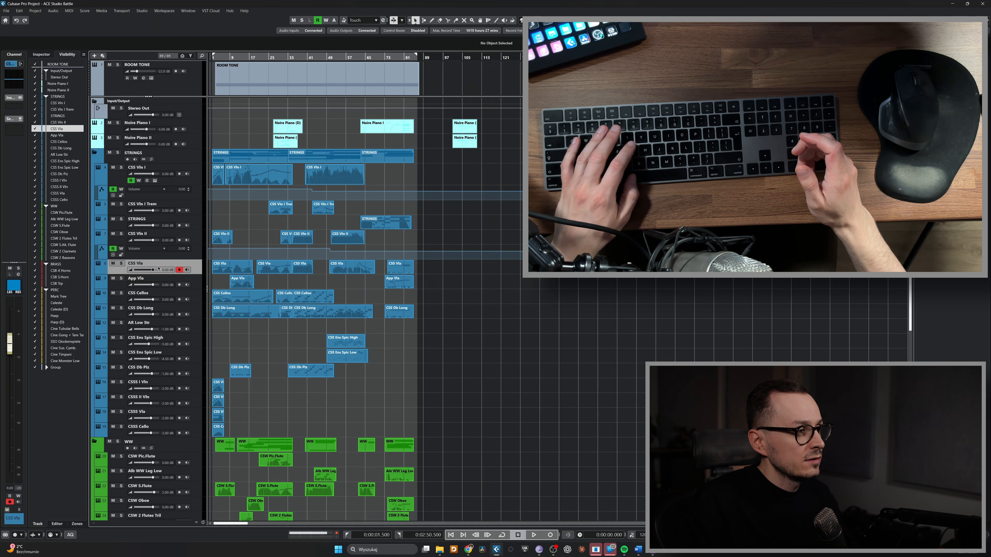
key("h")
key("h")
key("h")
key("h")
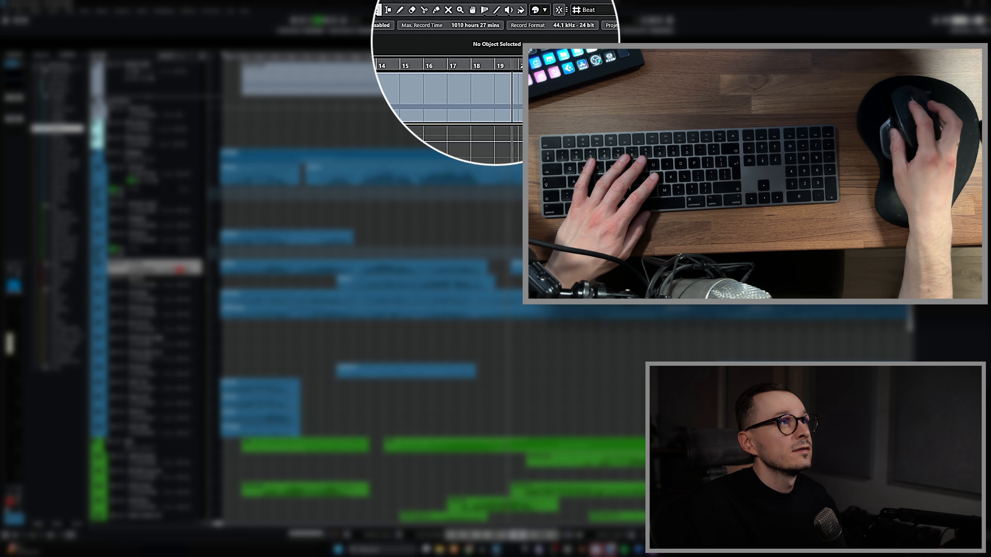
key("j")
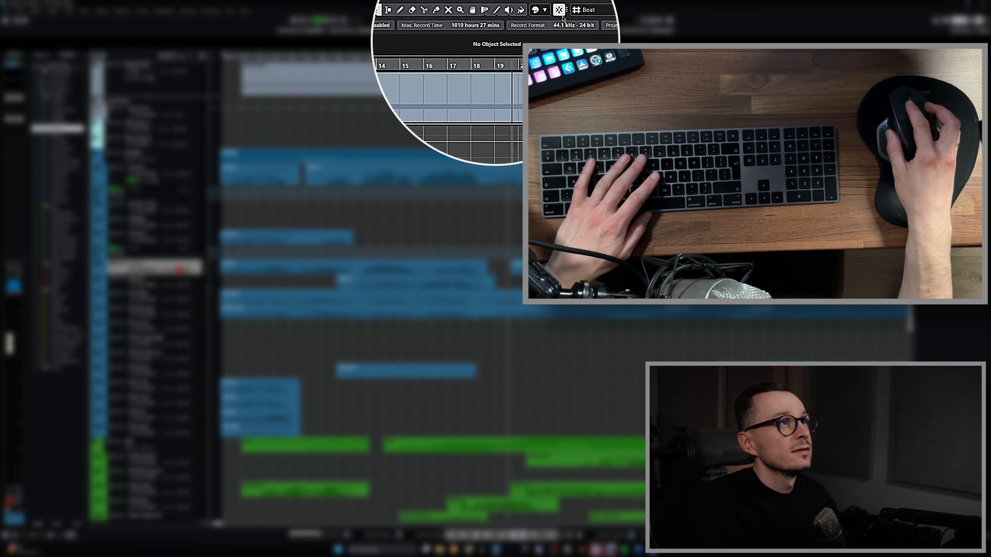
key("j")
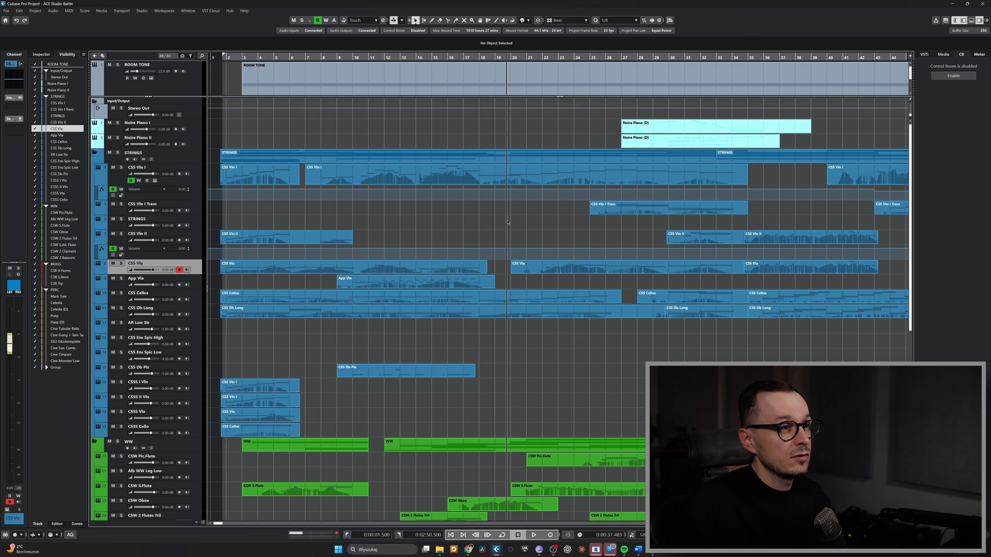
Try moving the CSS Vln II event earlier onto the lane above
scroll(545, 246, "right", 5)
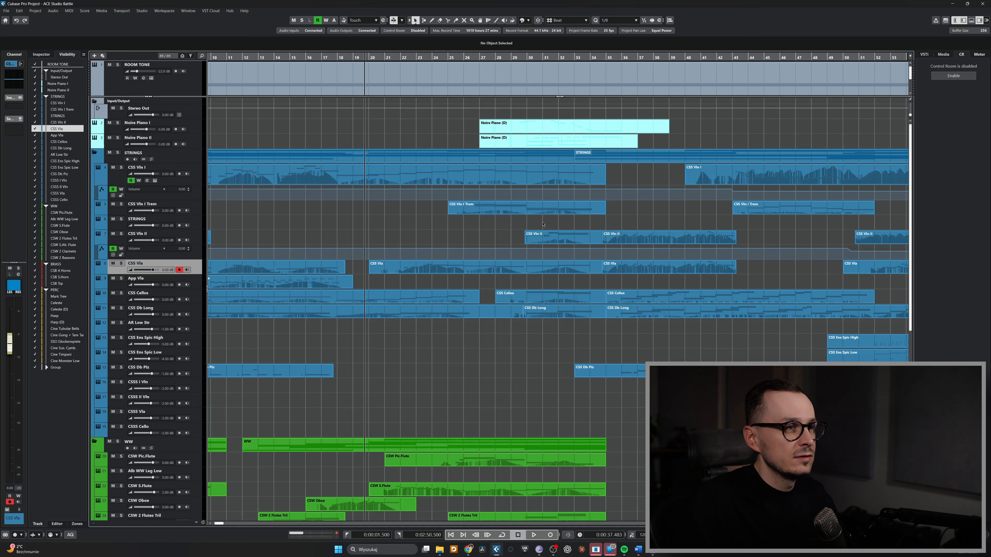
left_click(541, 232)
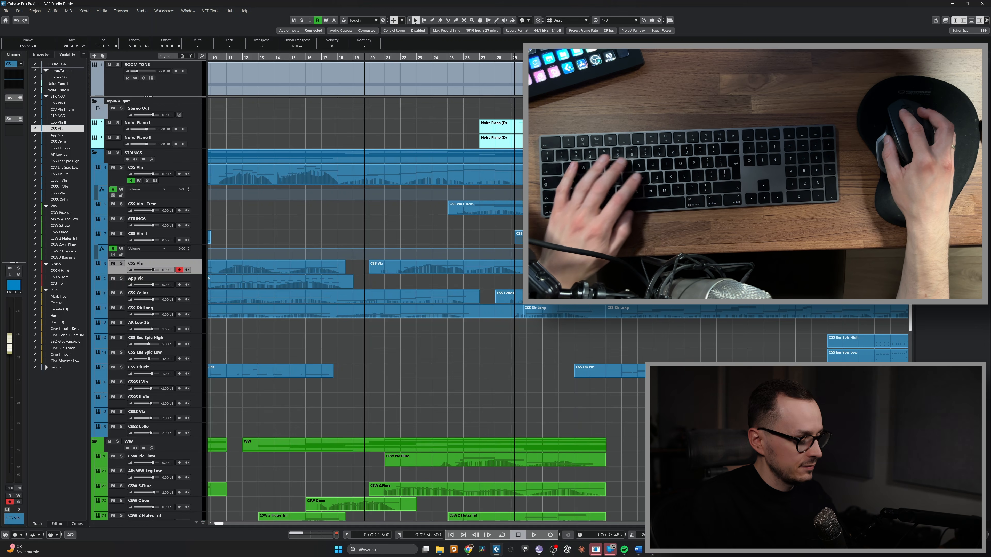
left_click_drag(531, 234, 496, 212)
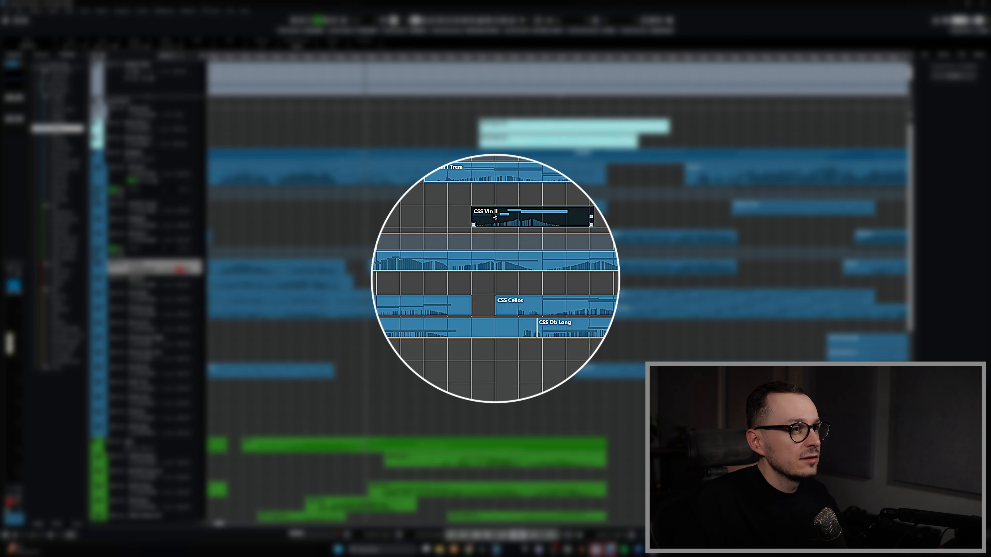
mouse_move(496, 213)
left_mouse_down()
mouse_move(522, 213)
mouse_move(448, 214)
mouse_move(483, 213)
left_mouse_up()
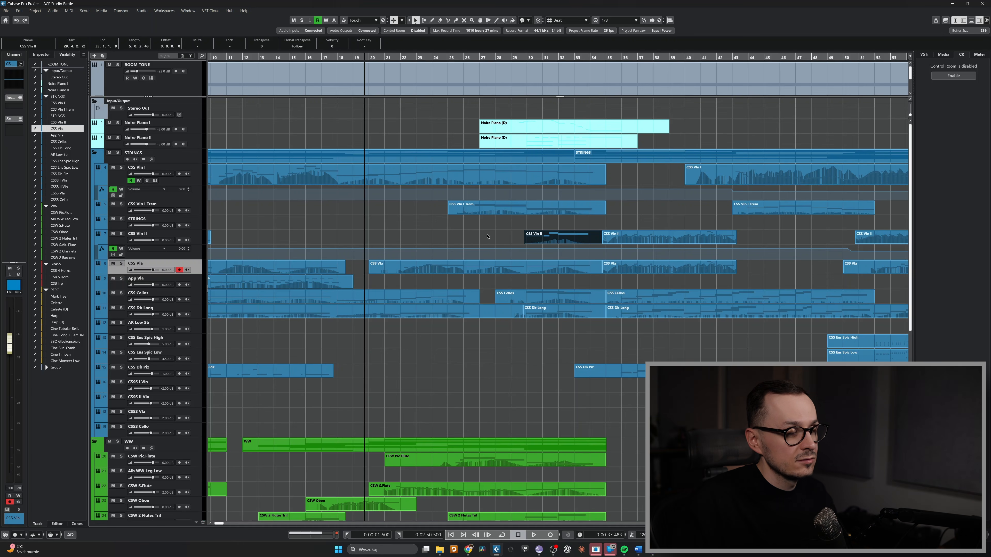
Reposition the project cursor using fast-forward and rewind, and by setting it from the ruler
key("KP_Add")
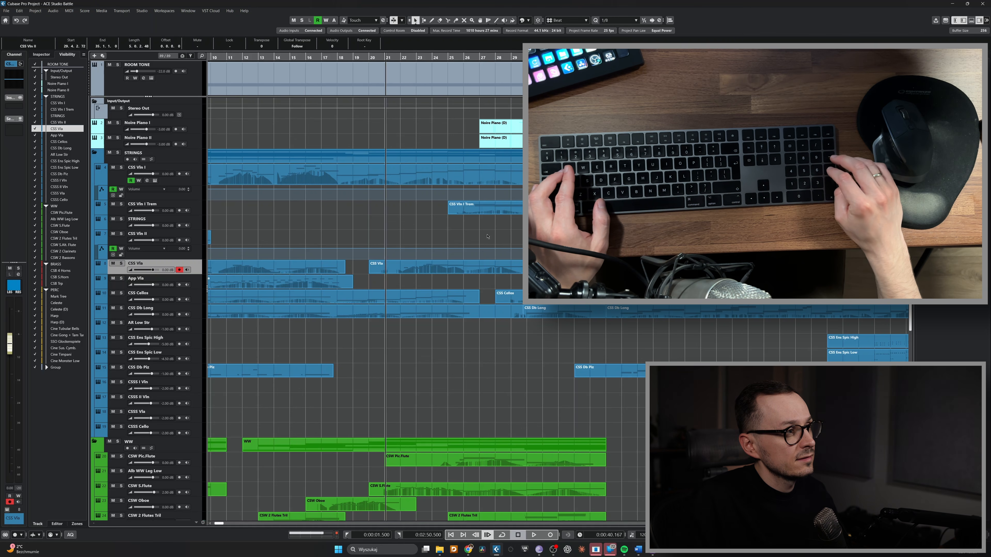
key("KP_Subtract")
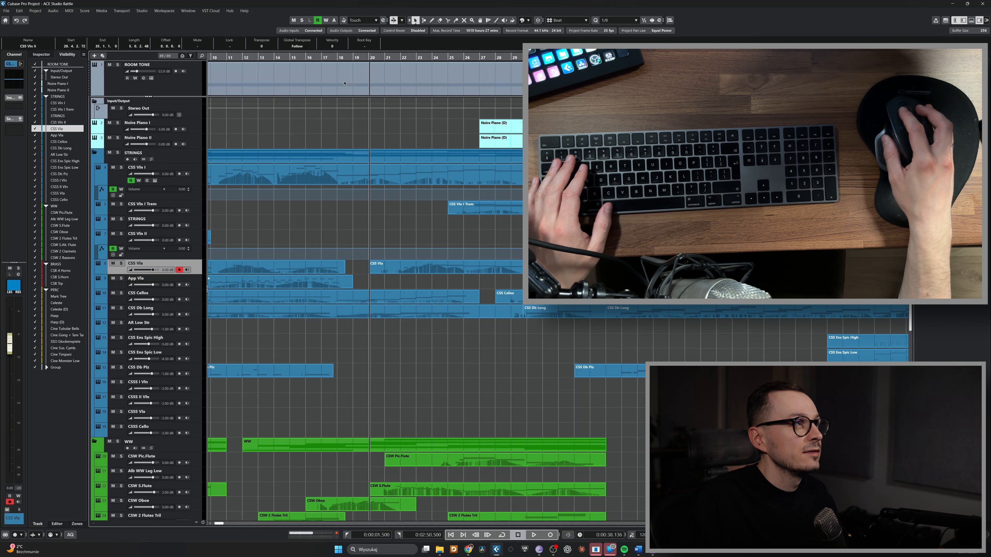
left_click(529, 223)
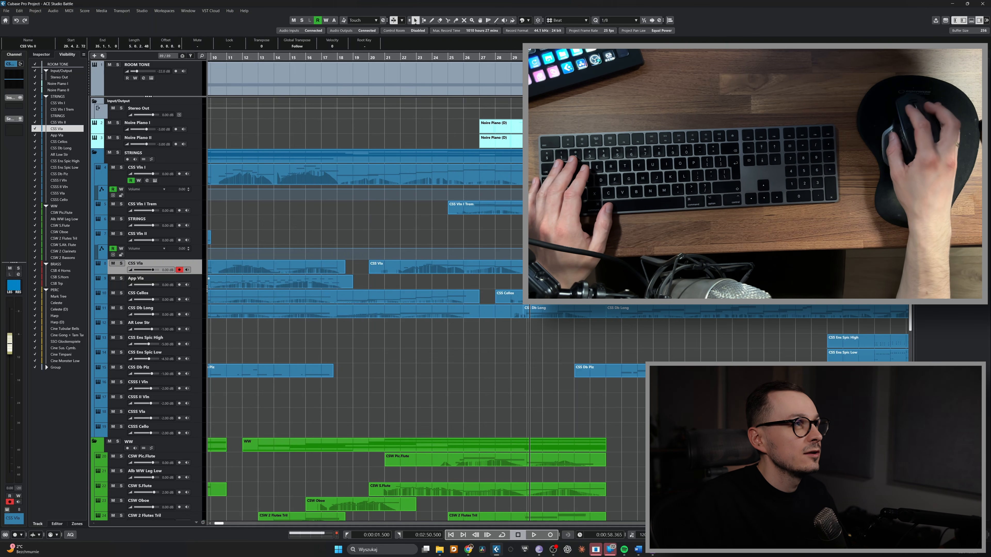
left_click(430, 56)
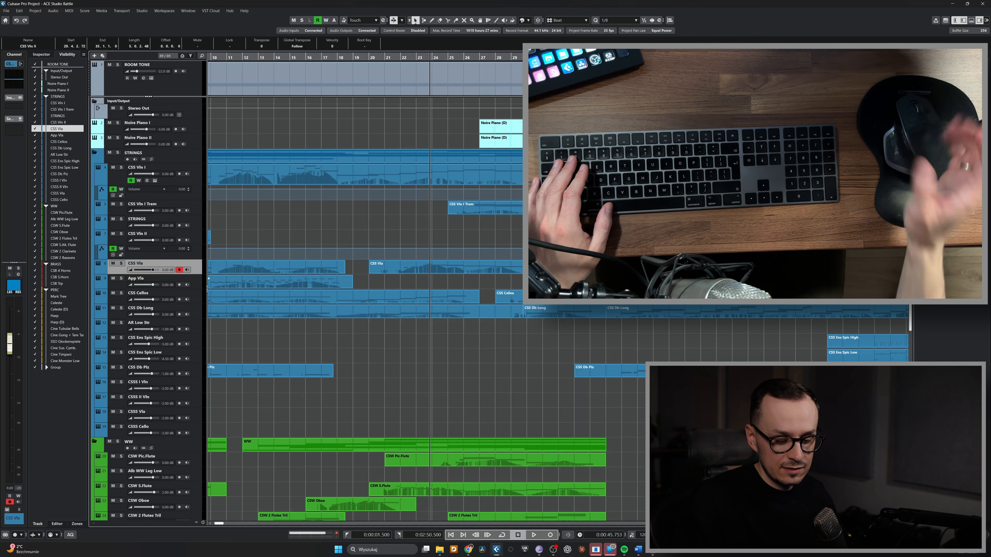
key("KP_Add")
key("KP_Subtract")
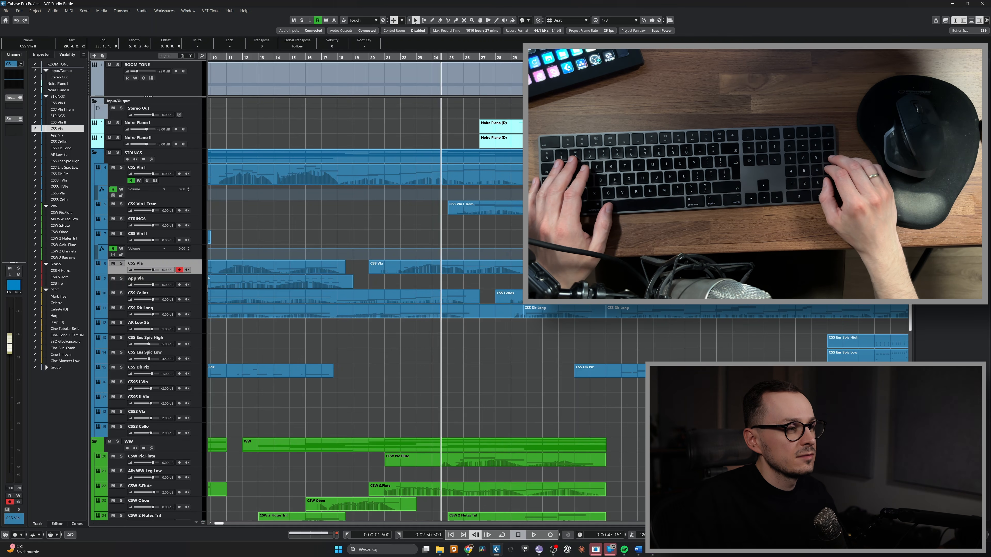
key("KP_Add")
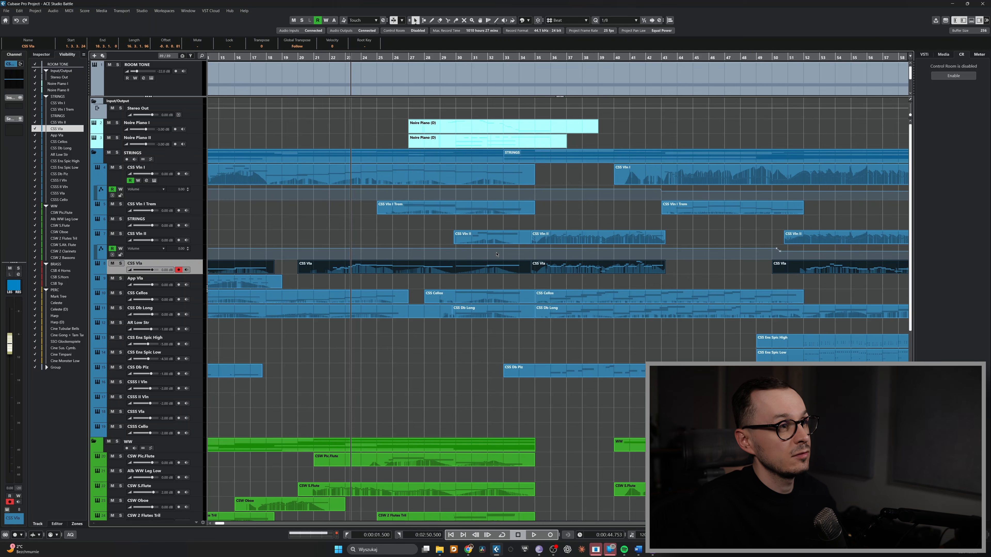
Open the CSS Vln I Trem part in the lower-zone key editor, then close the editor
left_click(421, 230)
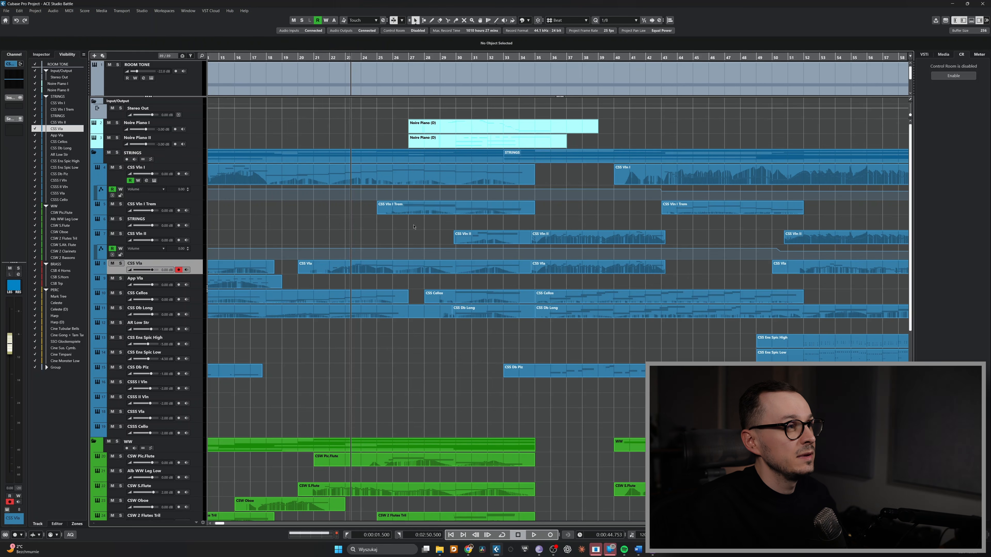
double_click(409, 210)
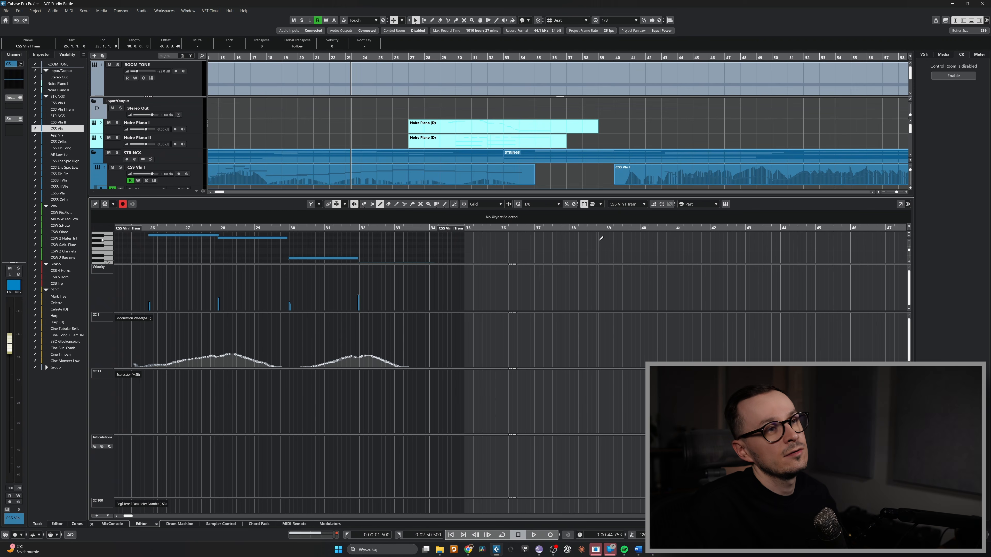
left_click(900, 204)
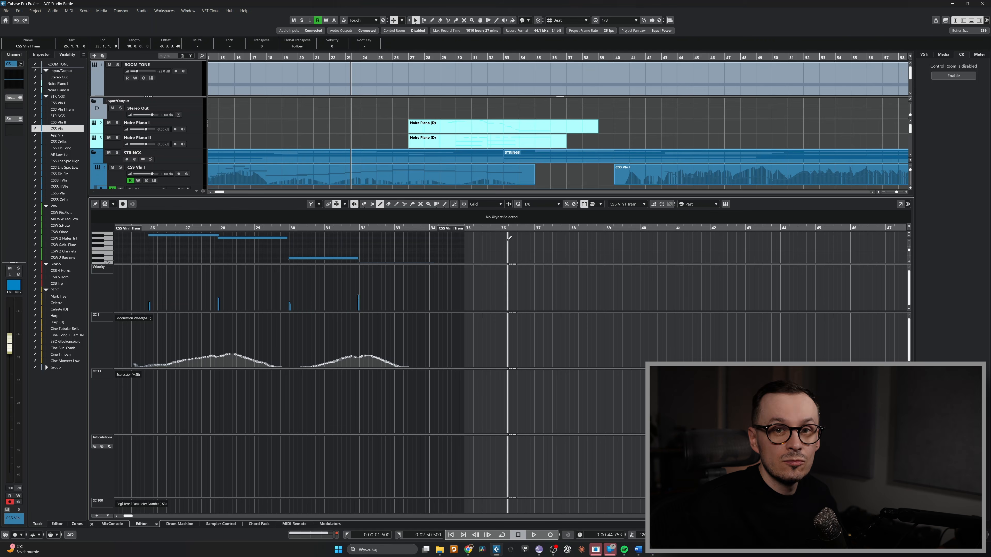
left_click(92, 524)
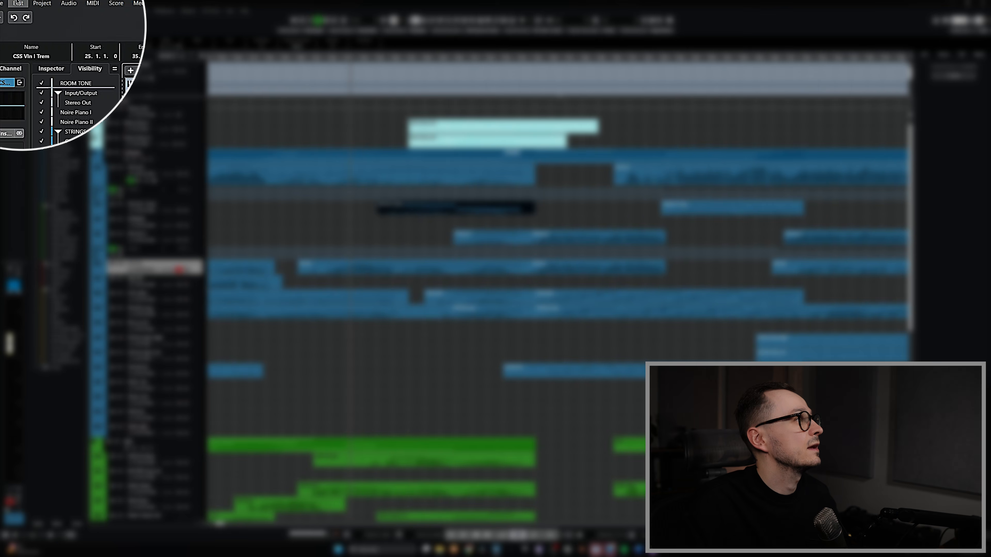
In Key Commands, search "key editor" and assign a new shortcut to Open Key Editor of All MIDI Parts on Selected Tracks
left_click(18, 3)
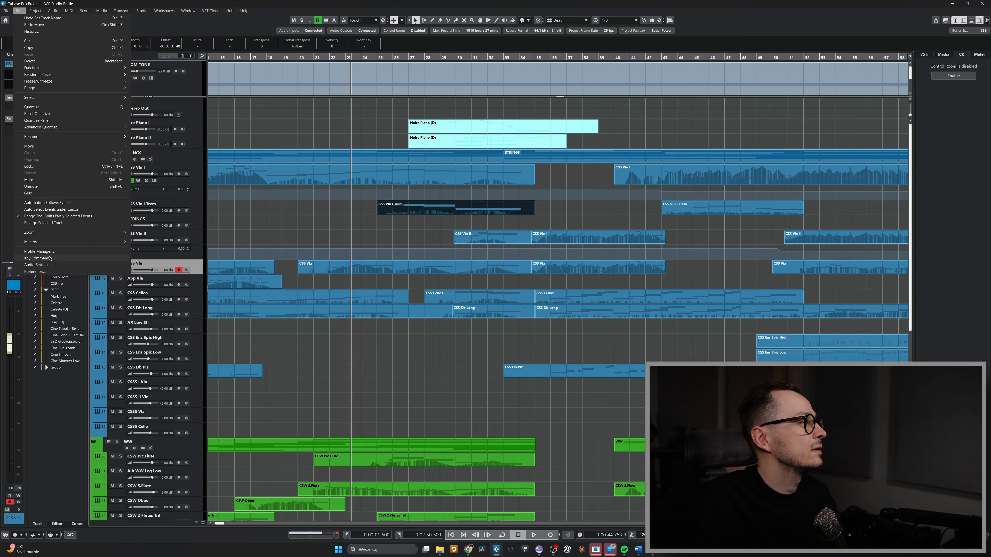
left_click(39, 232)
type("key e")
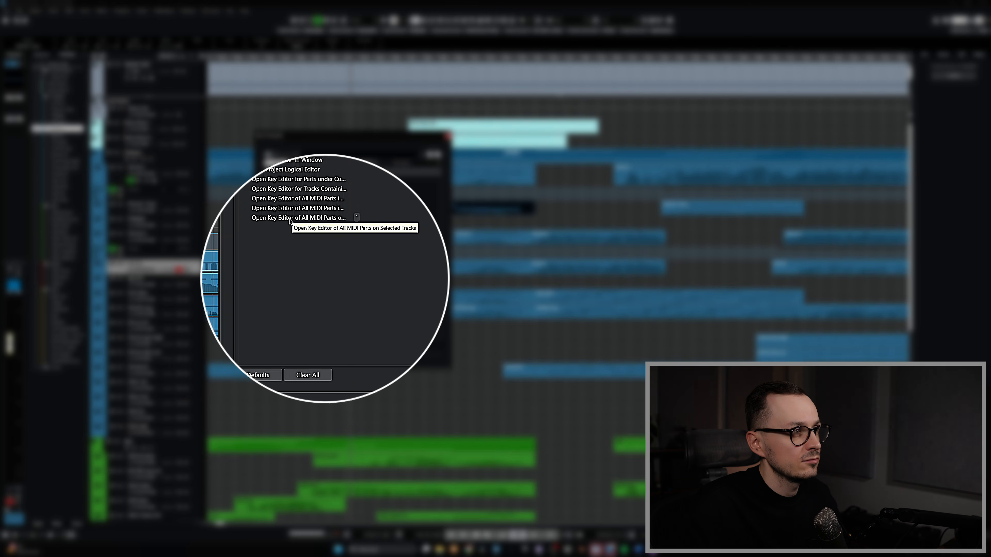
left_click(370, 216)
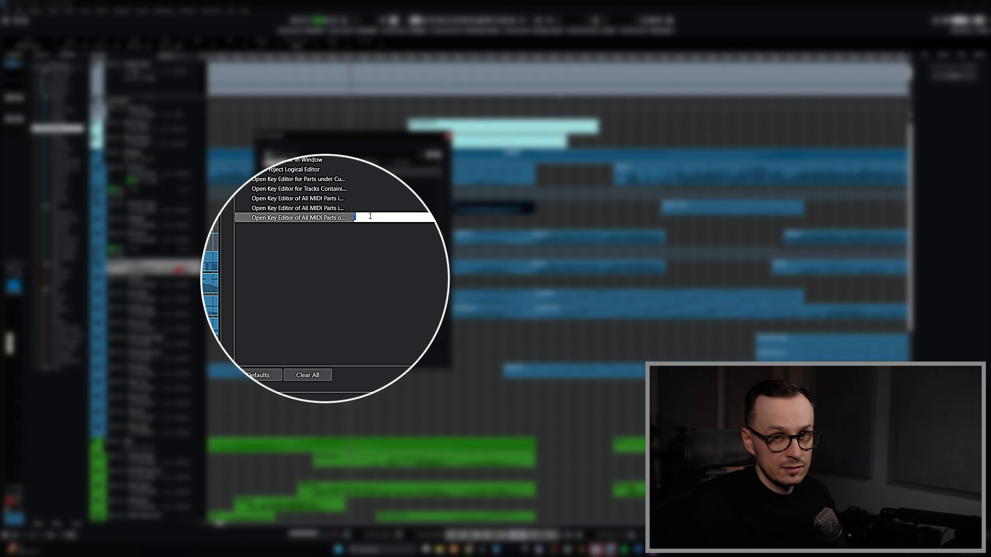
key("z")
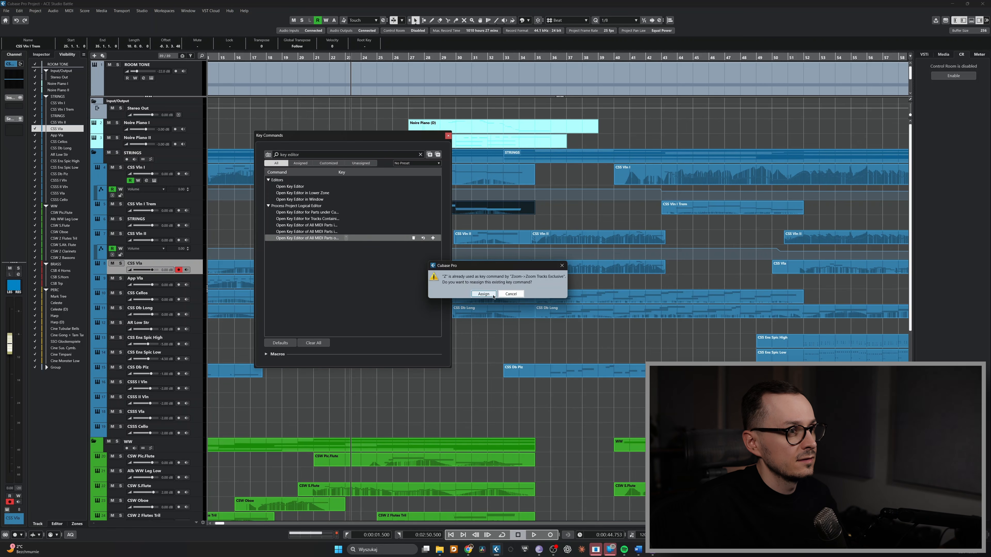
left_click(483, 294)
key("Return")
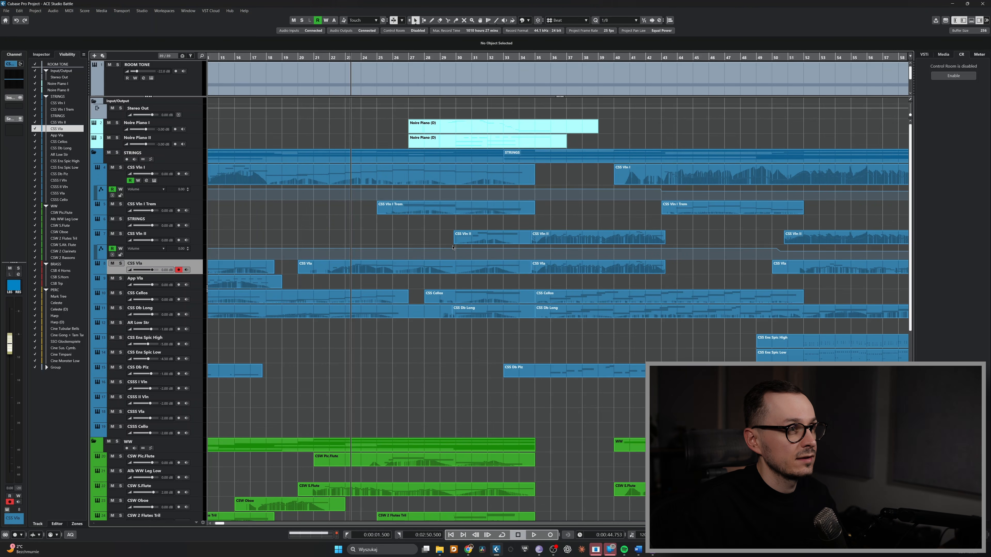
Select the CSS Vln II event and open its track's key editor with the new shortcut
left_click(473, 241)
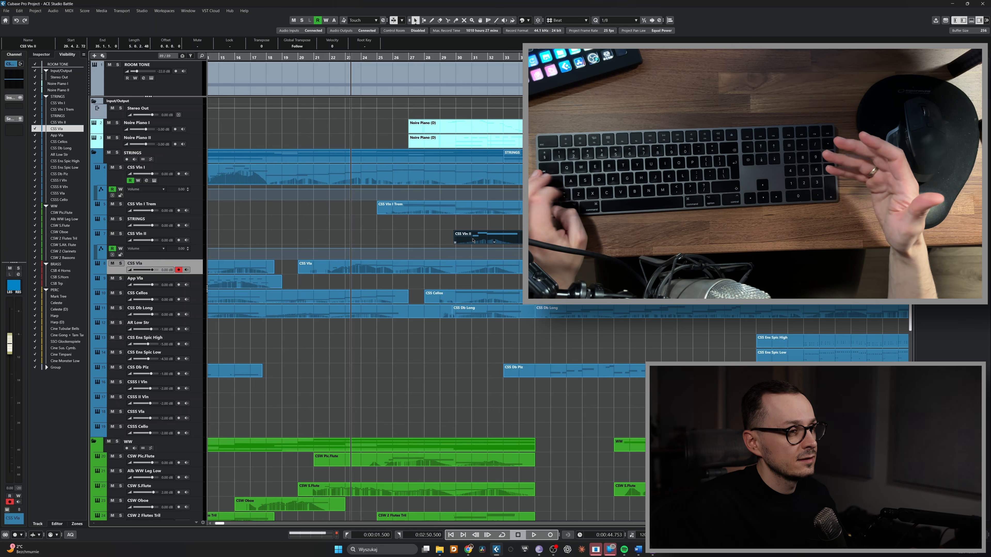
key("ctrl+e")
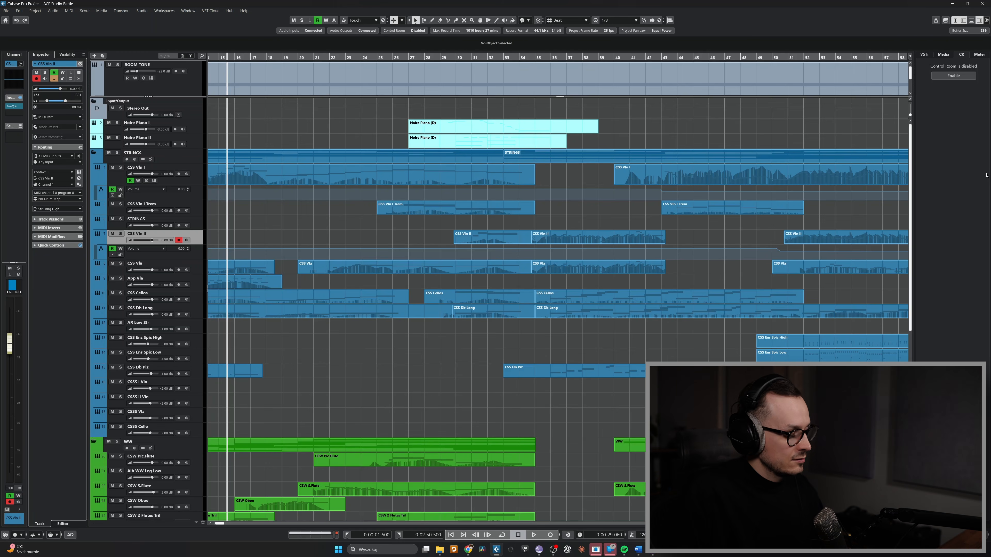
Solo the CSS Vln II track and start, stop and restart playback
key("s")
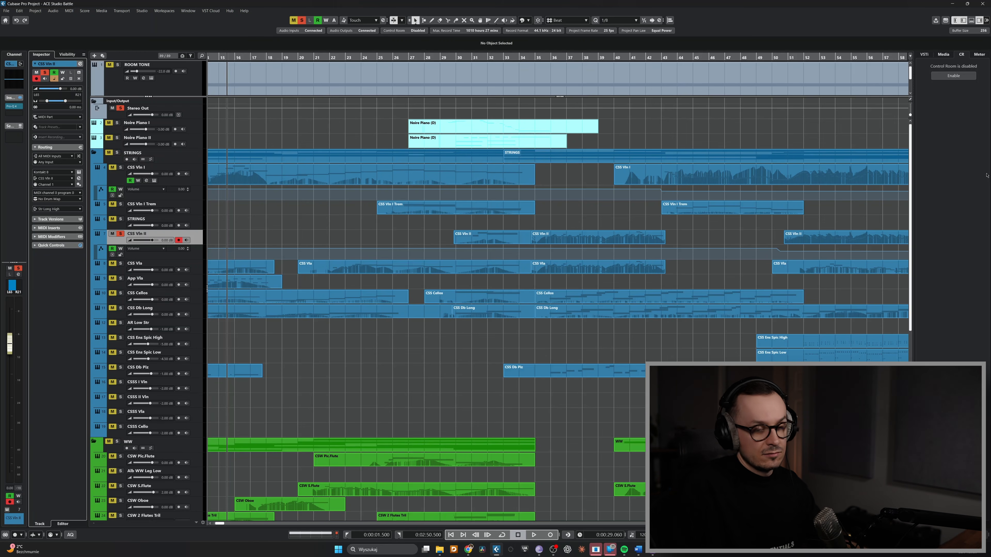
key("space")
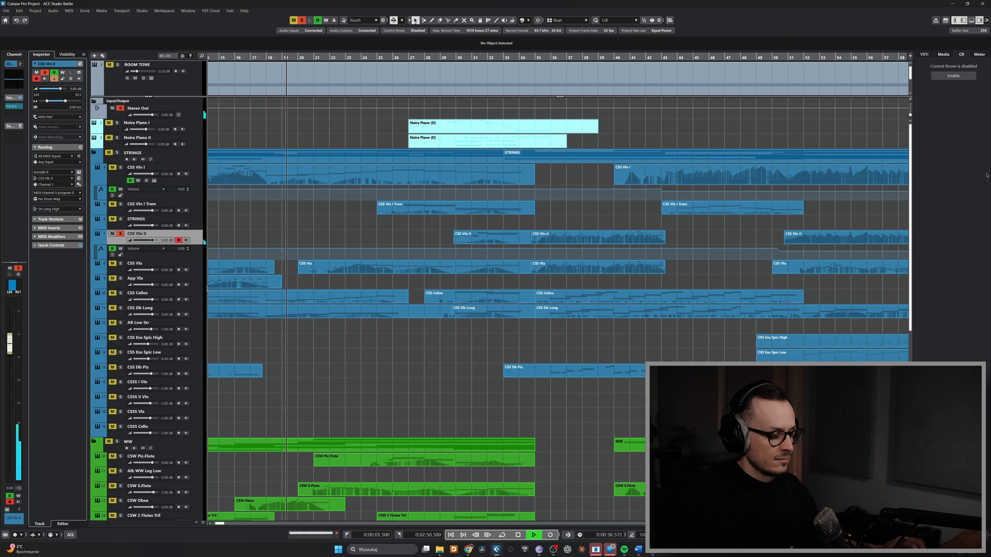
key("space")
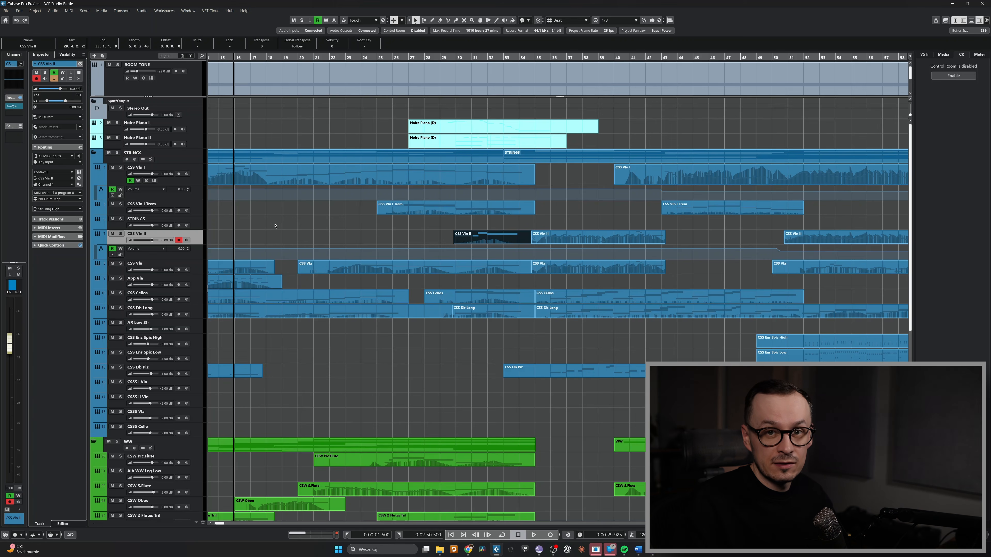
key("space")
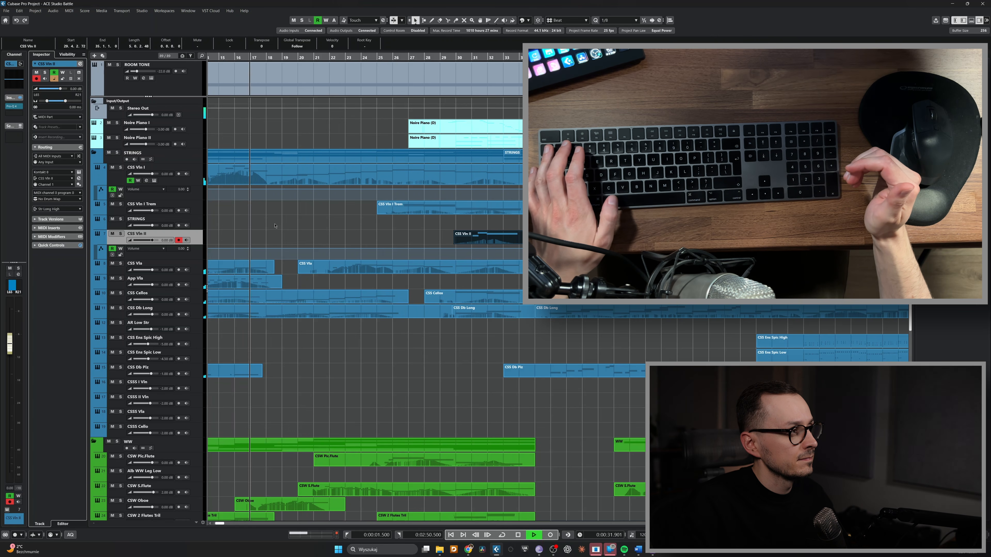
Enable Return to Start Position on Stop in the transport start mode, then start and stop playback to test it
key("space")
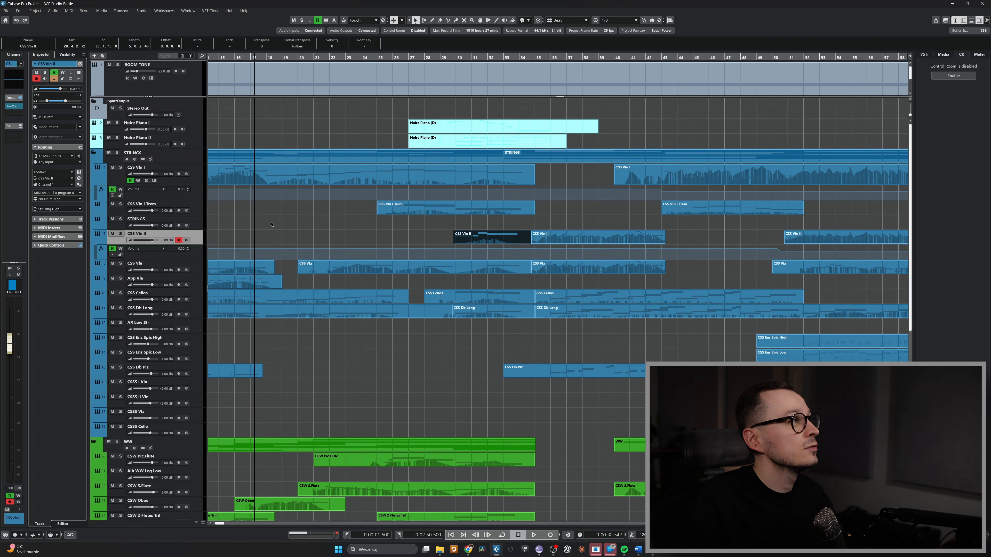
left_click(119, 10)
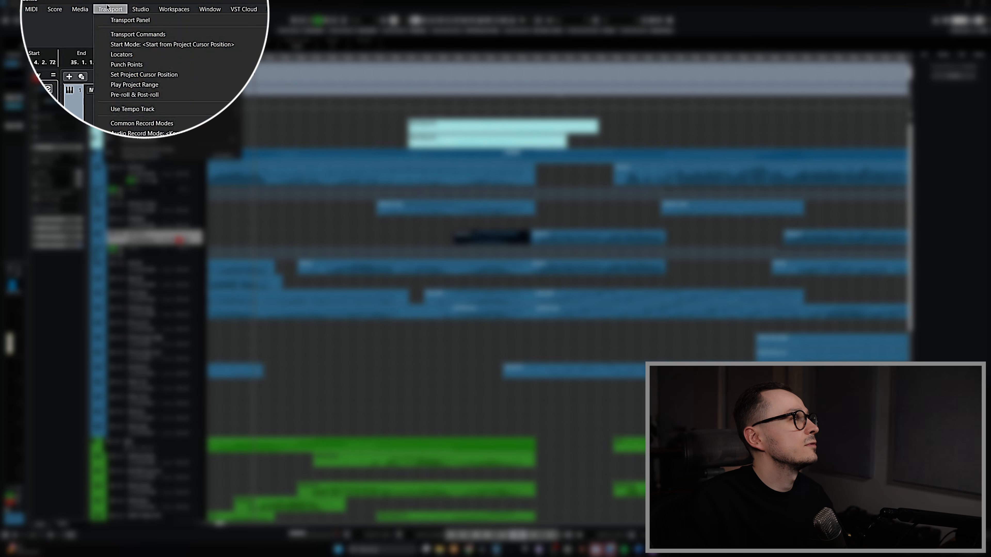
mouse_move(176, 44)
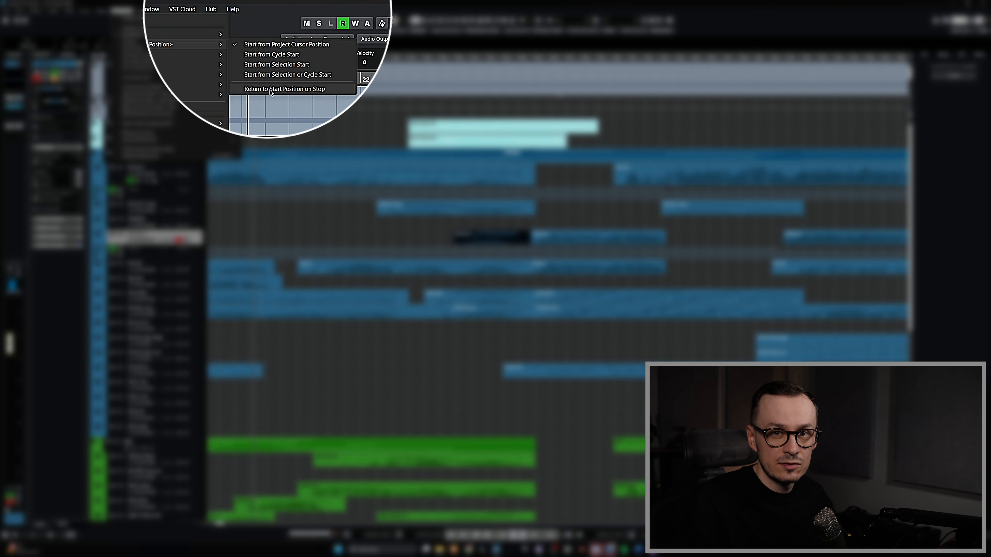
left_click(270, 89)
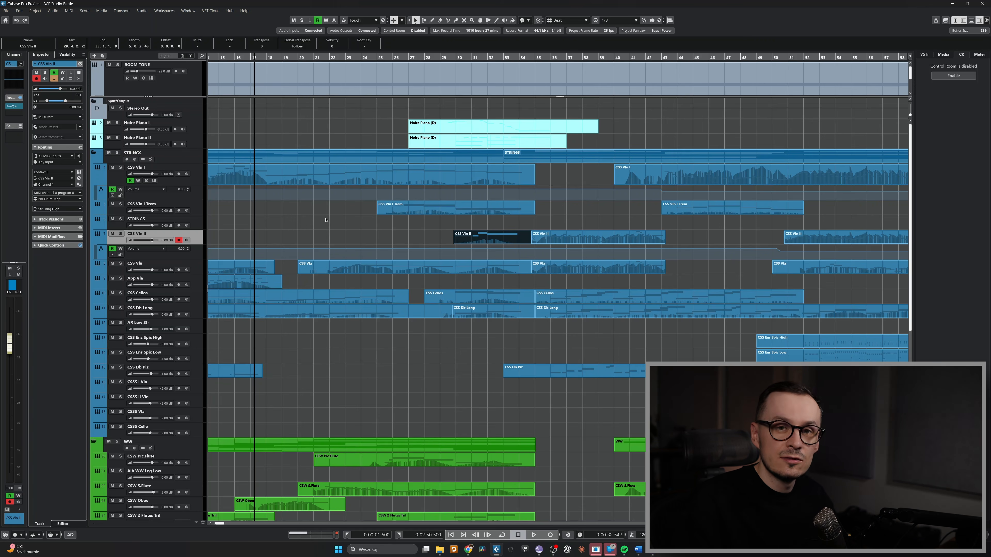
key("space")
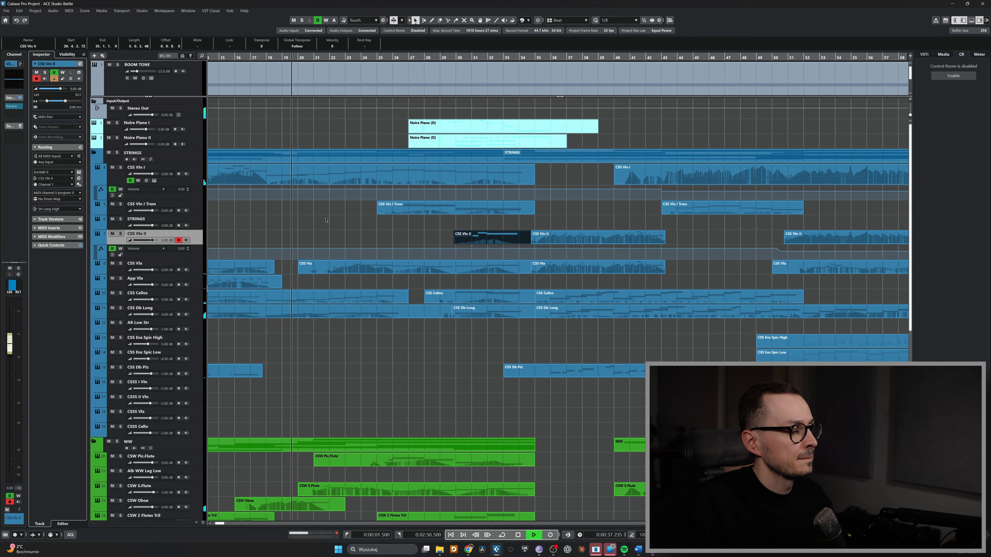
key("space")
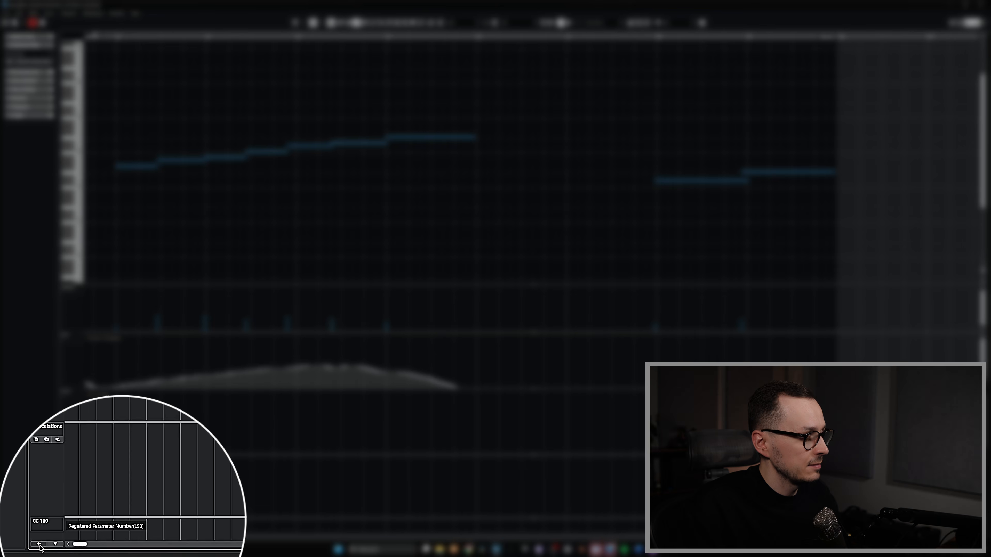
In the key editor, show only the used controller lanes and save this lane layout as a new controller lane preset
left_click(39, 545)
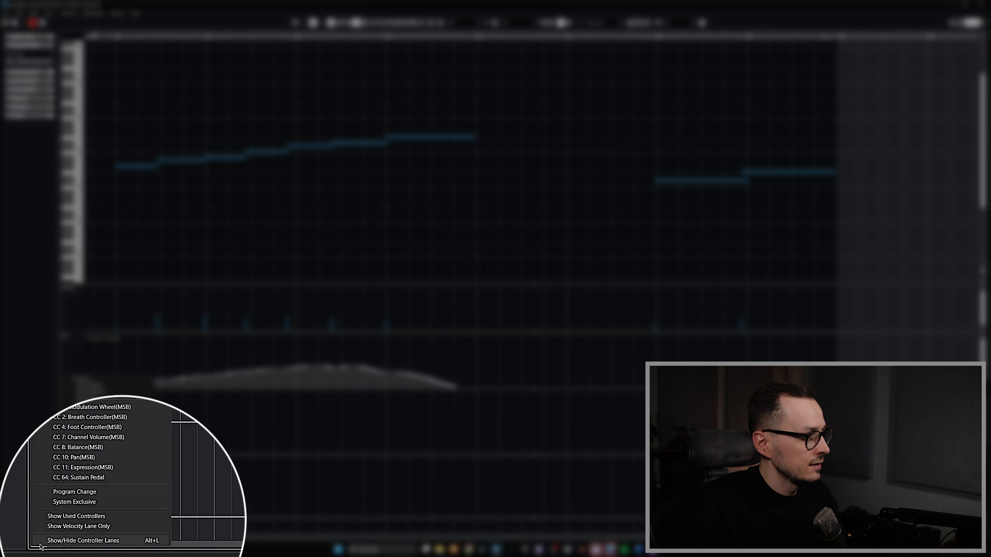
left_click(85, 520)
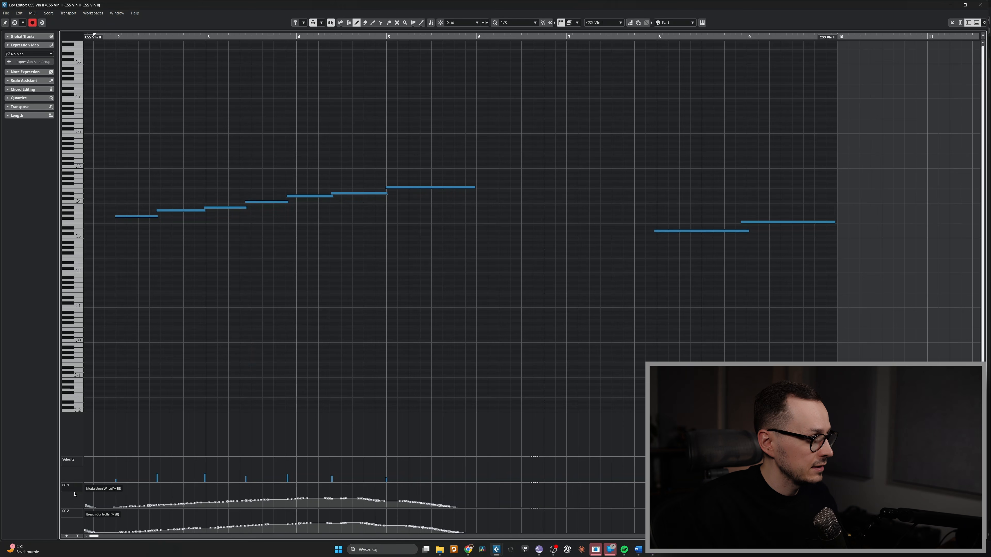
left_click(78, 537)
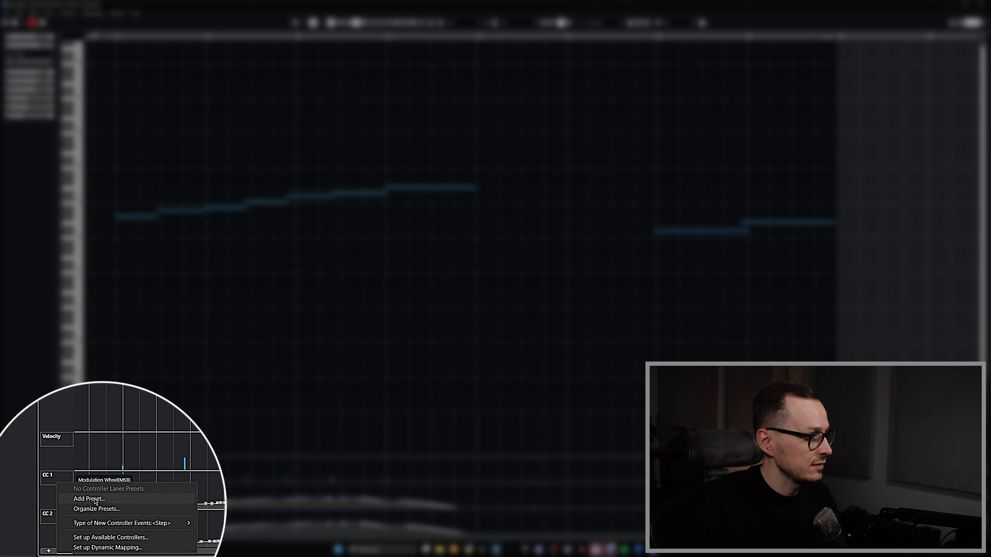
left_click(95, 501)
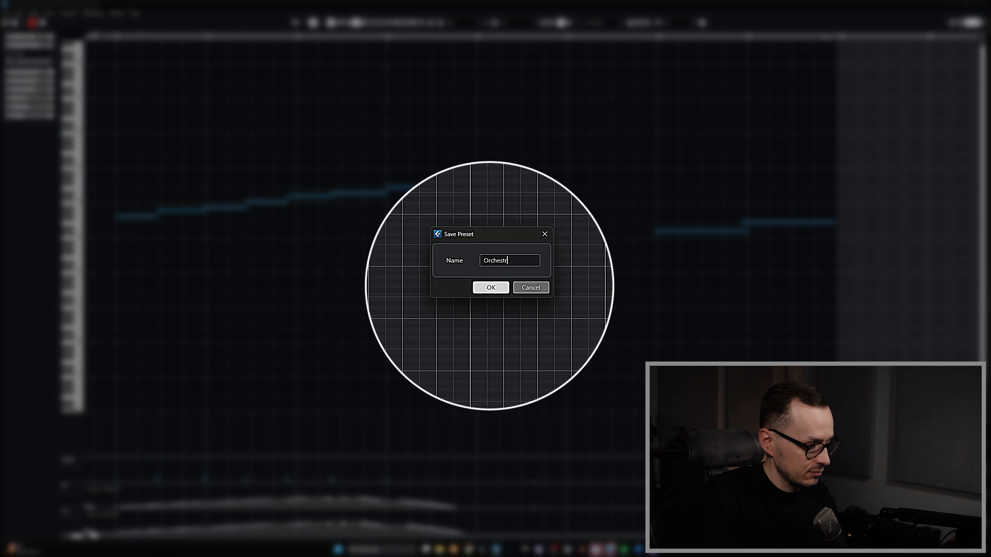
key("Return")
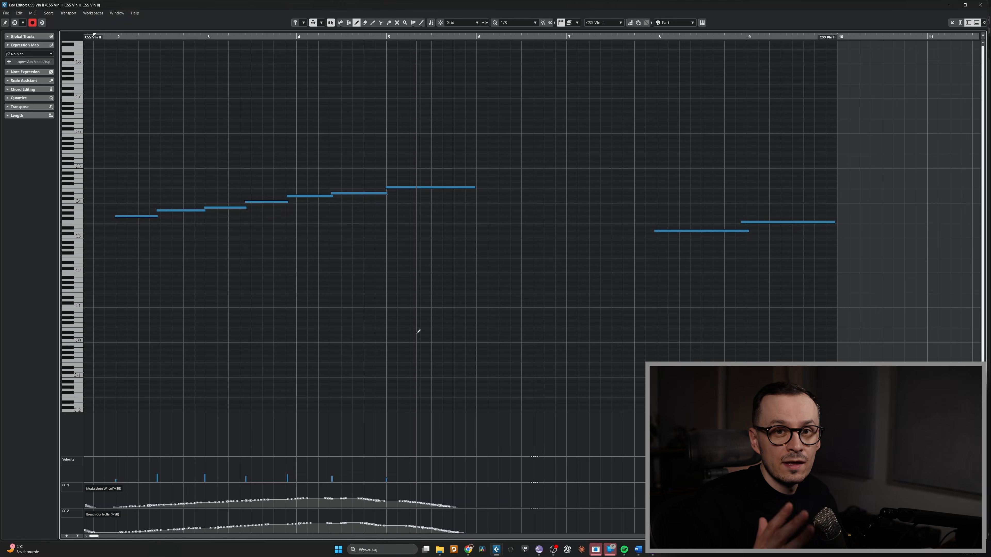